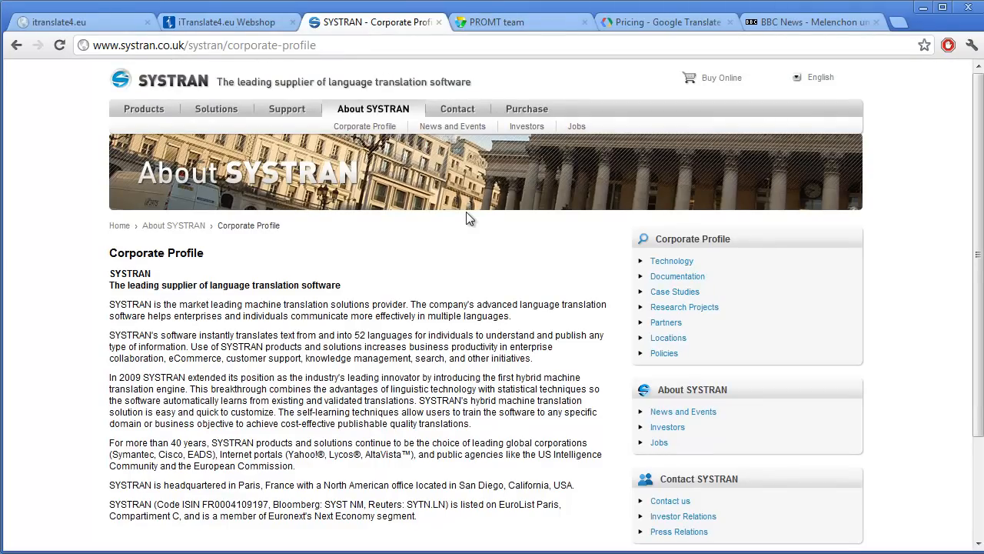
# Review the iTranslate4.eu project page, the PROMT profile, the webshop prices and the Google Translate API pricing across the open tabs.
pyautogui.click(67, 22)
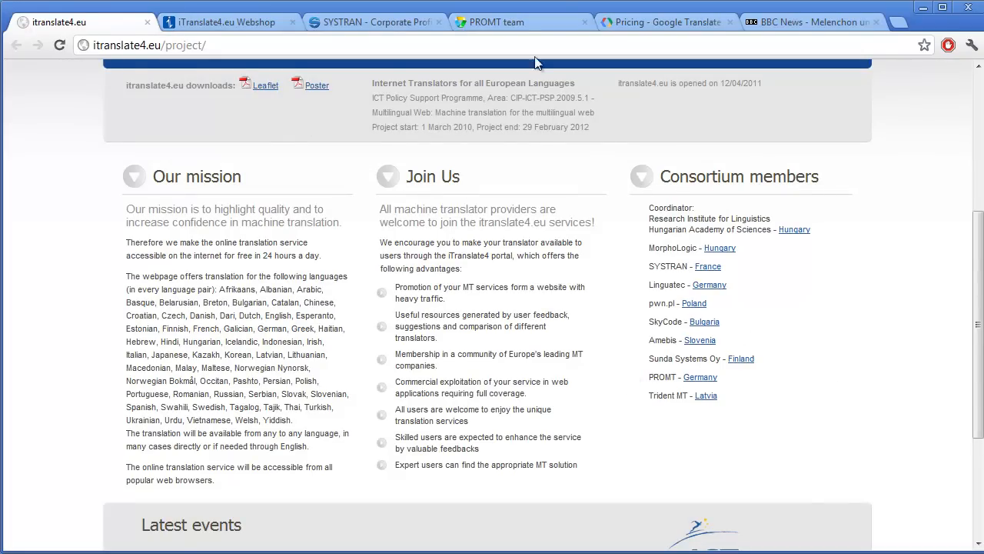
pyautogui.click(528, 28)
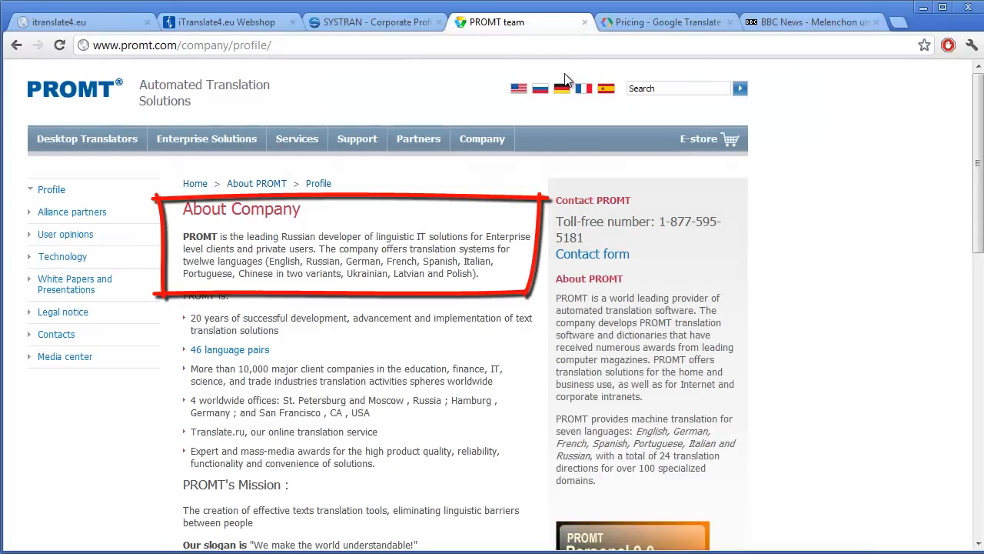
pyautogui.click(97, 23)
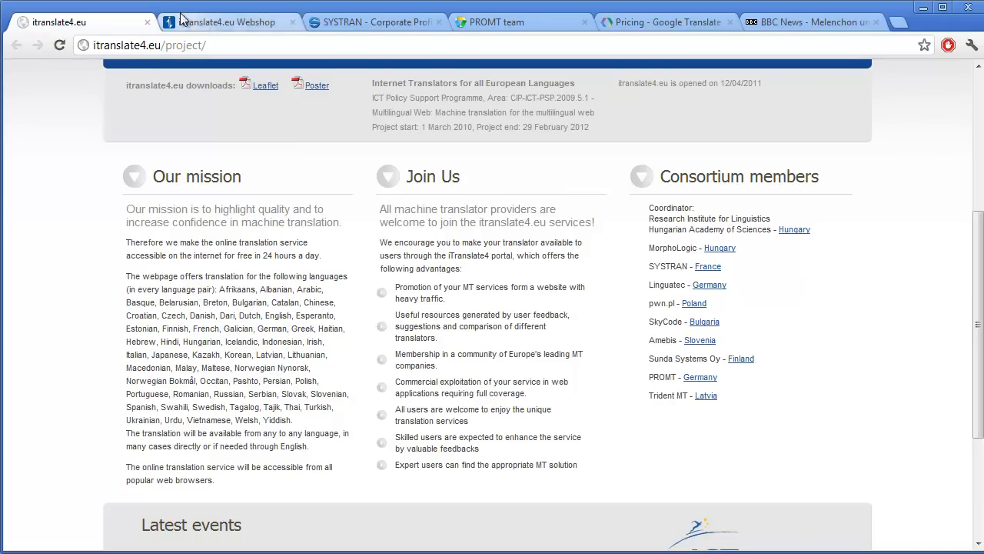
pyautogui.click(209, 22)
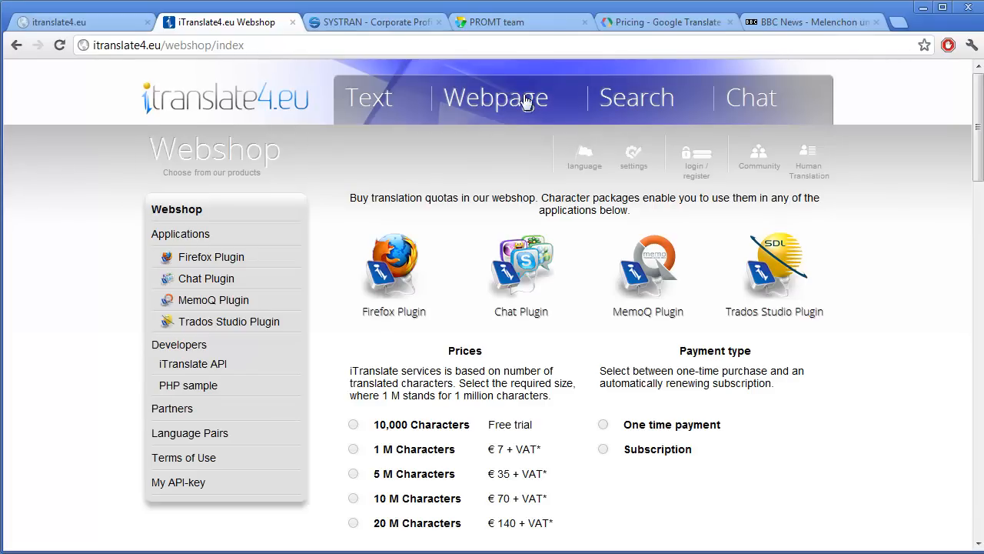
pyautogui.click(646, 22)
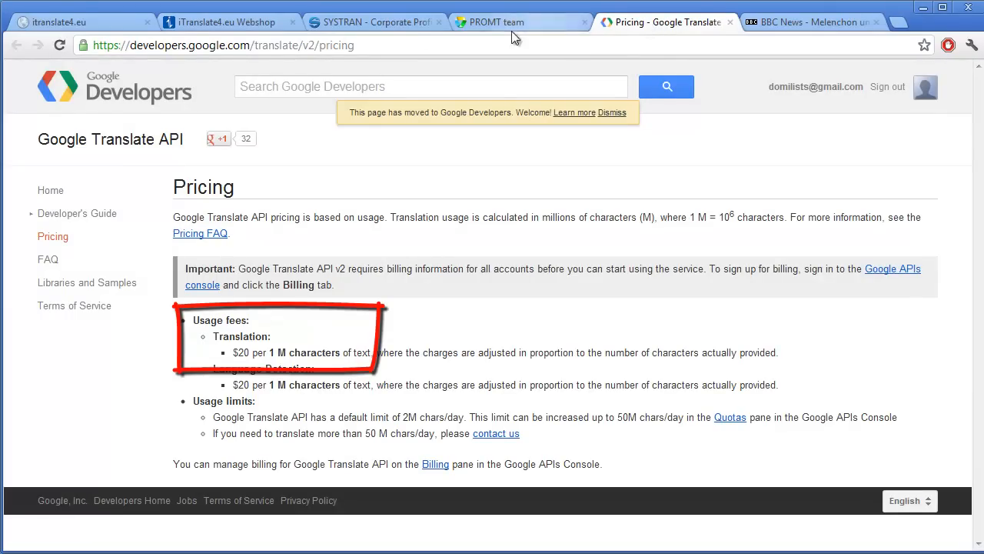
pyautogui.click(240, 25)
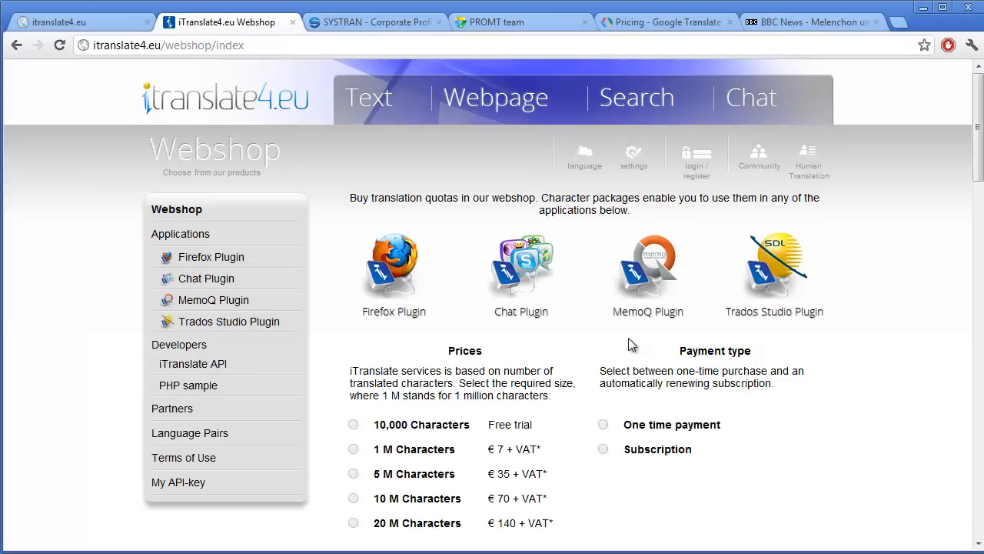
# Sign in to the iTranslate4.eu account and open the My API-key page.
pyautogui.click(694, 171)
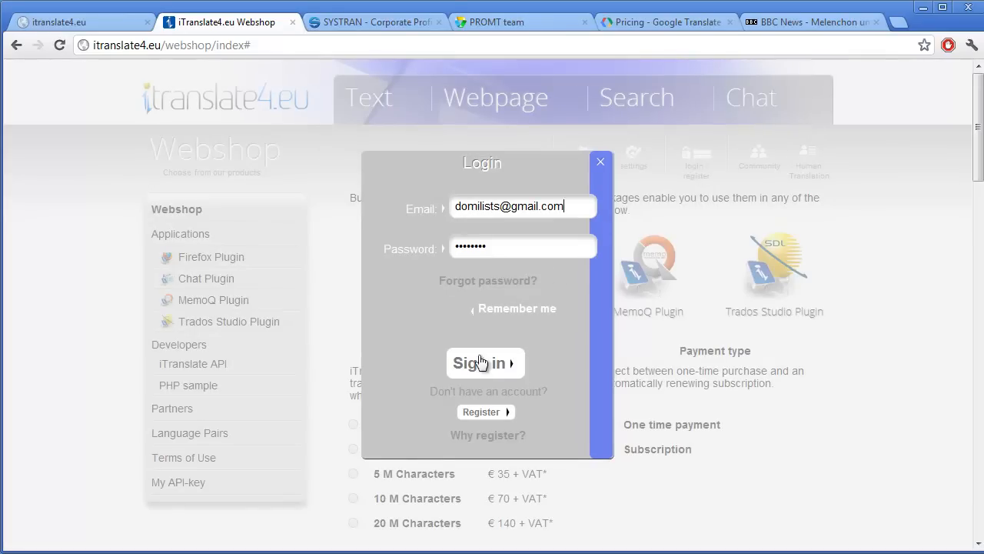
pyautogui.click(474, 372)
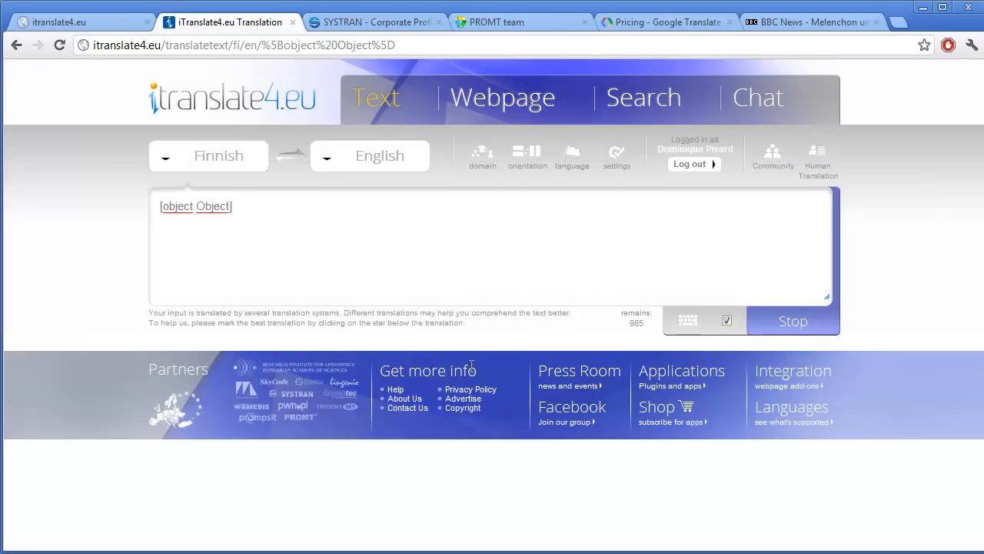
pyautogui.click(621, 173)
pyautogui.click(619, 205)
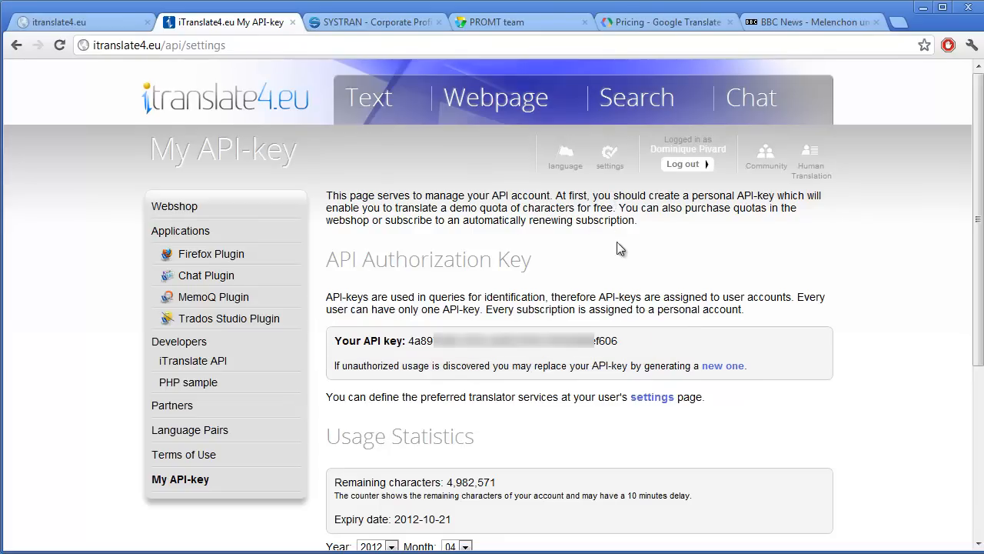
# Open the user settings and set the translation services language pair to English → French.
pyautogui.click(652, 397)
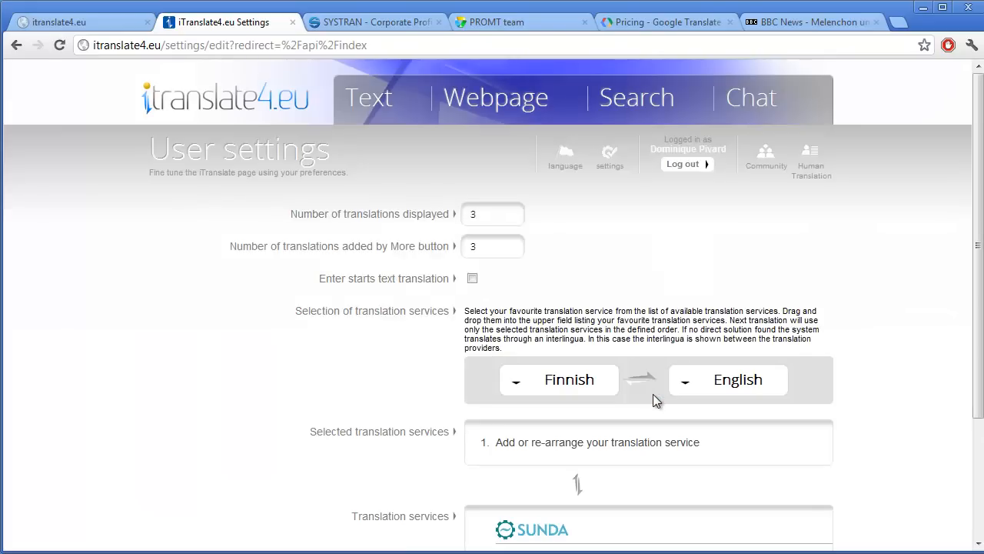
pyautogui.scroll(-3, 979, 255)
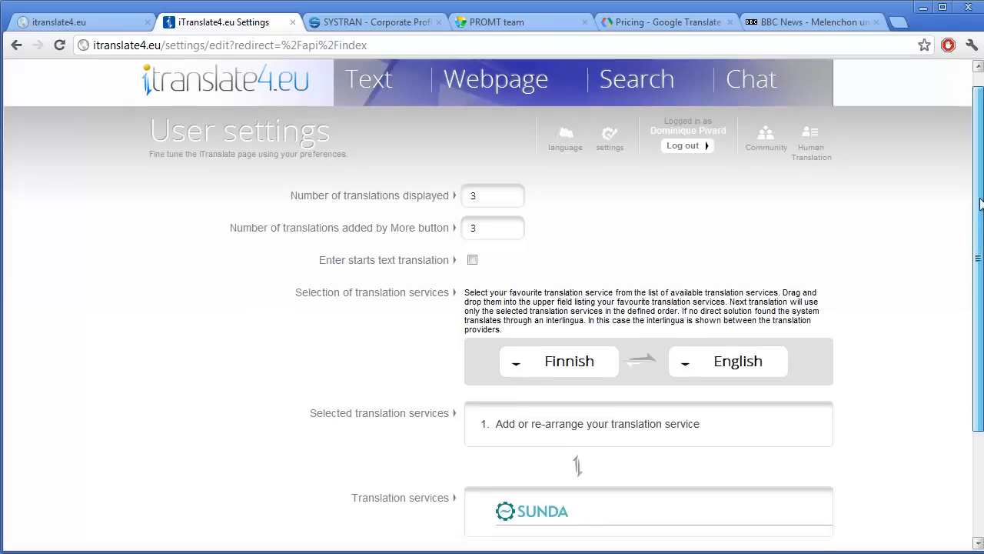
pyautogui.moveTo(979, 255); pyautogui.dragTo(979, 271)
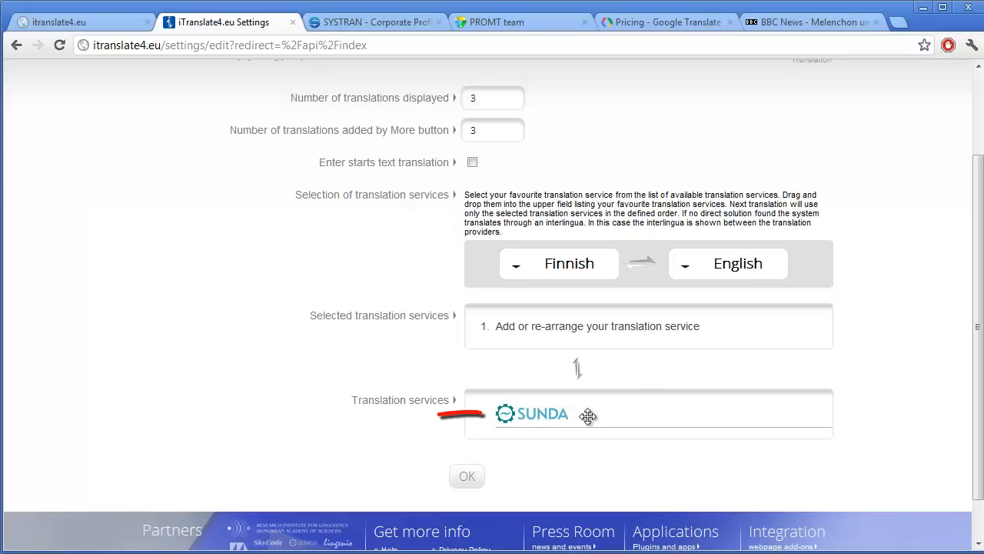
pyautogui.click(517, 266)
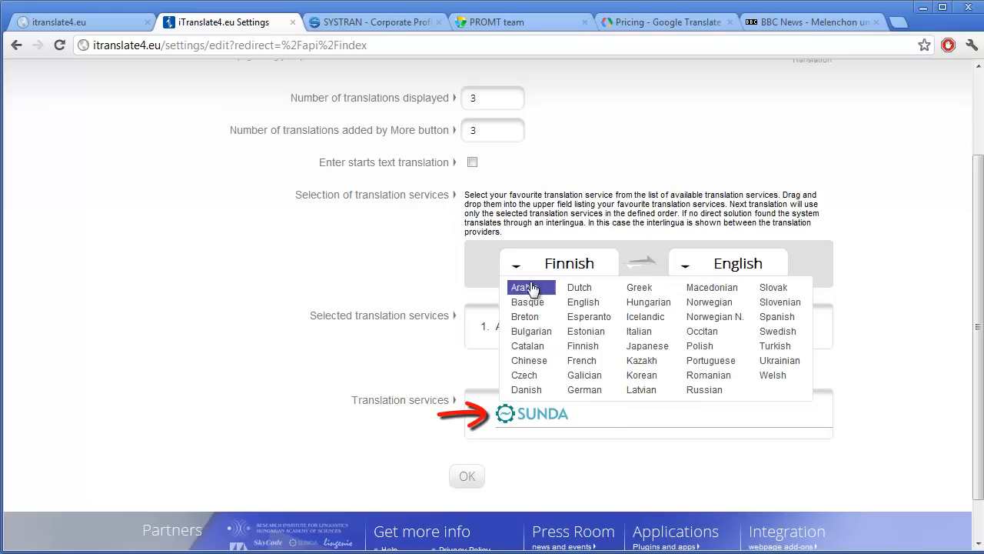
pyautogui.click(583, 306)
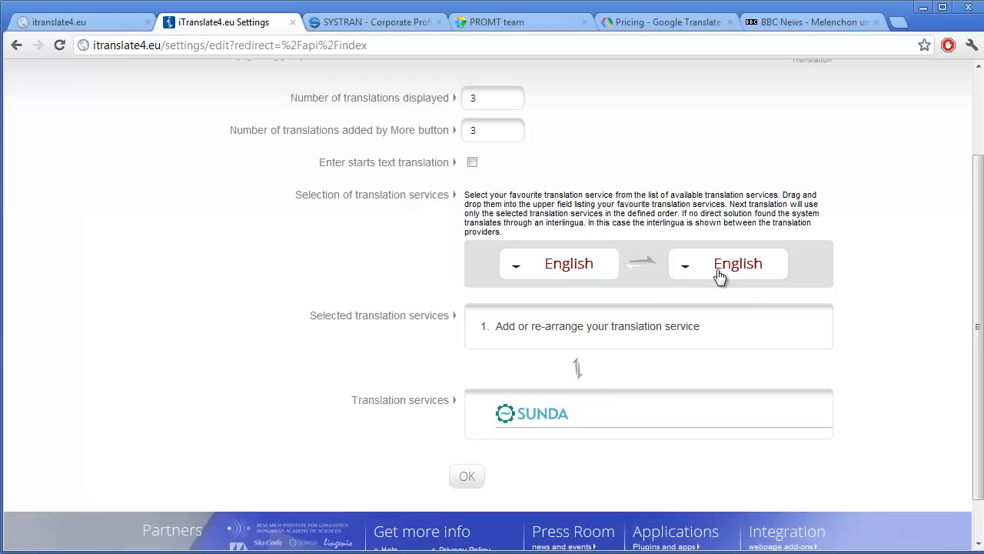
pyautogui.click(702, 269)
pyautogui.click(736, 331)
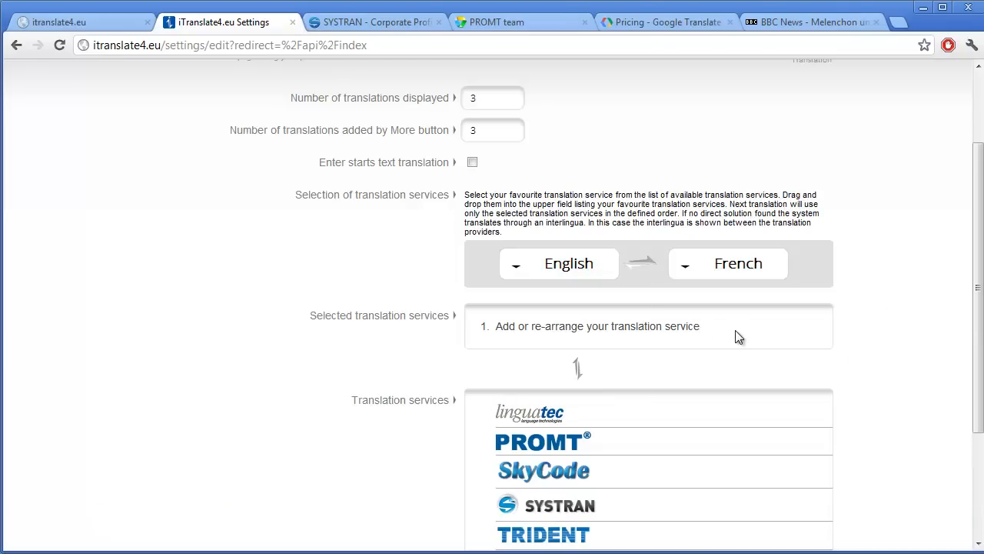
# Add PROMT and then SYSTRAN to the selected translation services and save the settings.
pyautogui.moveTo(979, 225); pyautogui.dragTo(973, 285)
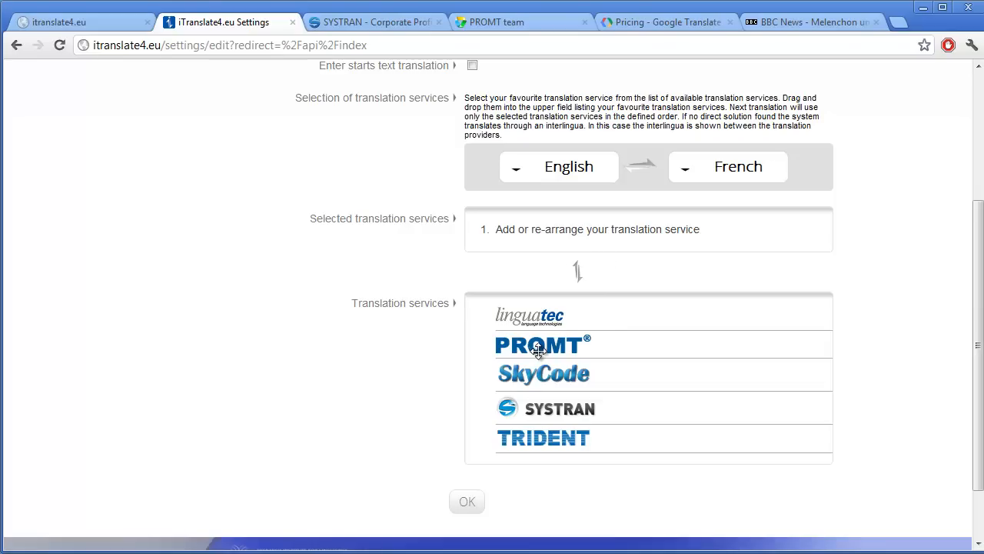
pyautogui.moveTo(539, 350); pyautogui.dragTo(564, 233)
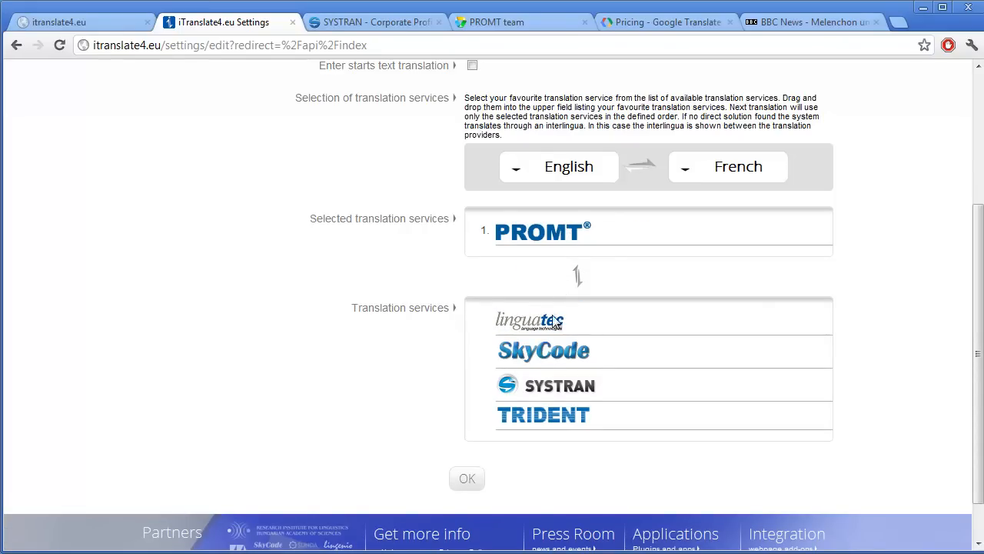
pyautogui.moveTo(558, 389); pyautogui.dragTo(637, 243)
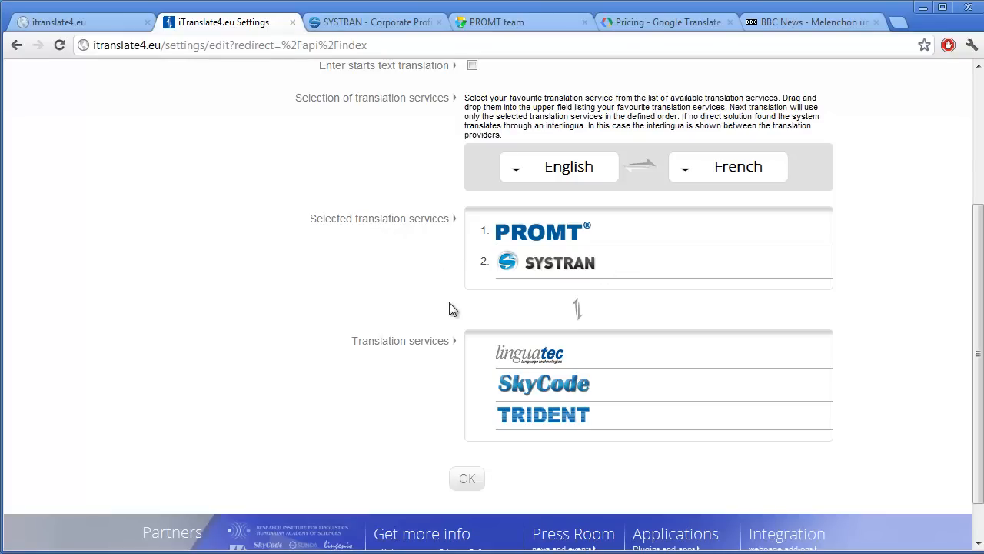
pyautogui.click(468, 481)
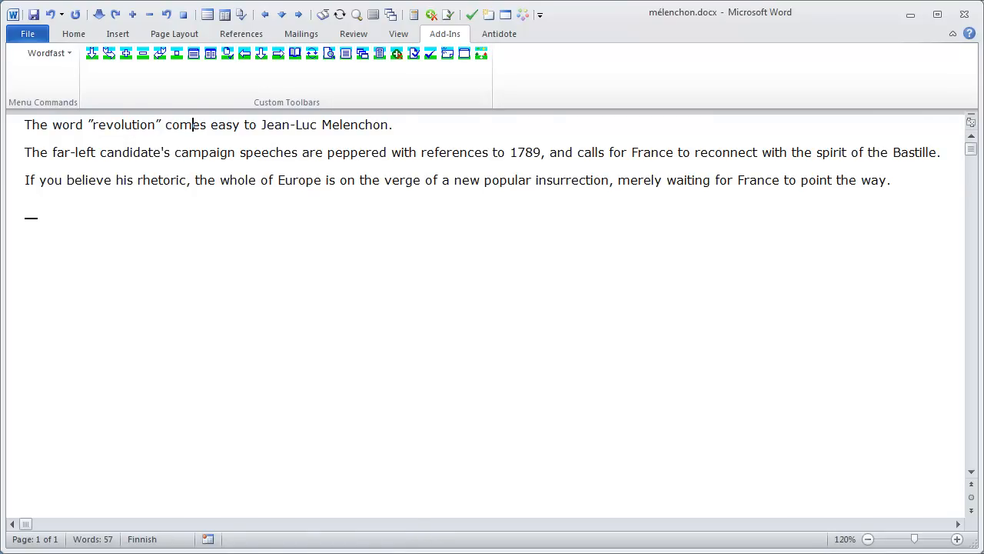
# Compare the Word document with the source BBC News article about Melenchon.
pyautogui.hotkey('alt', 'Tab')
pyautogui.click(823, 26)
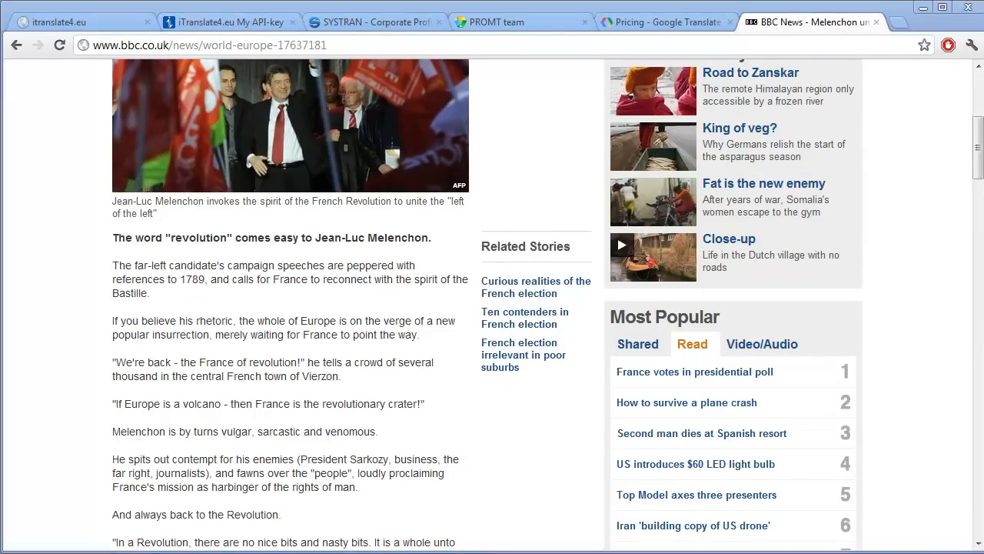
pyautogui.hotkey('alt', 'Tab')
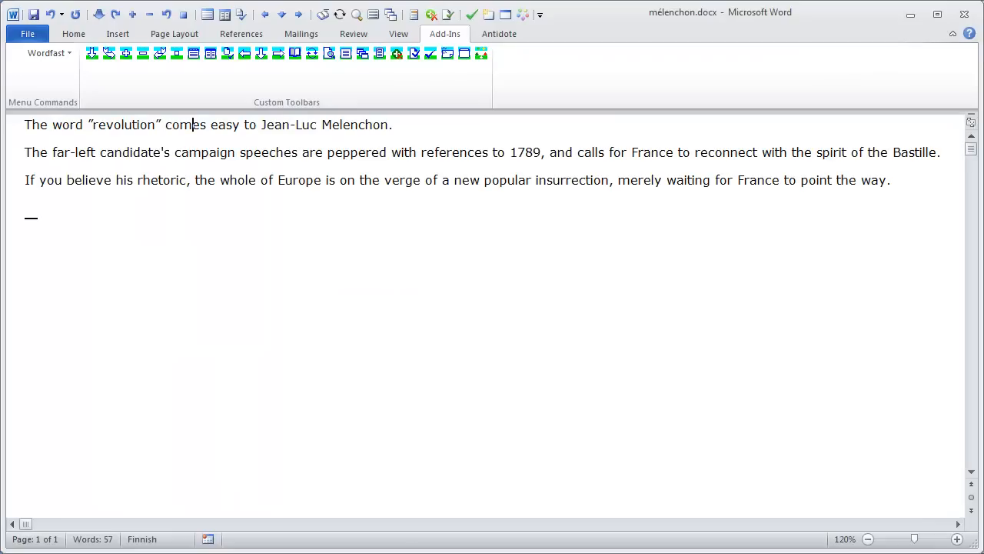
# Open the Wordfast dialog and go to the machine translation (MT) settings of Translation Memory.
pyautogui.click(481, 59)
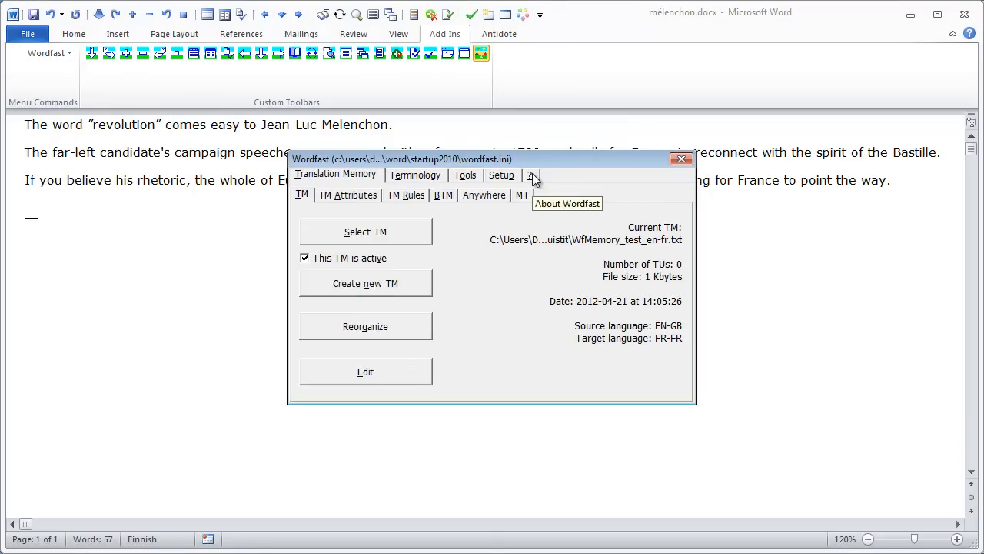
pyautogui.click(532, 175)
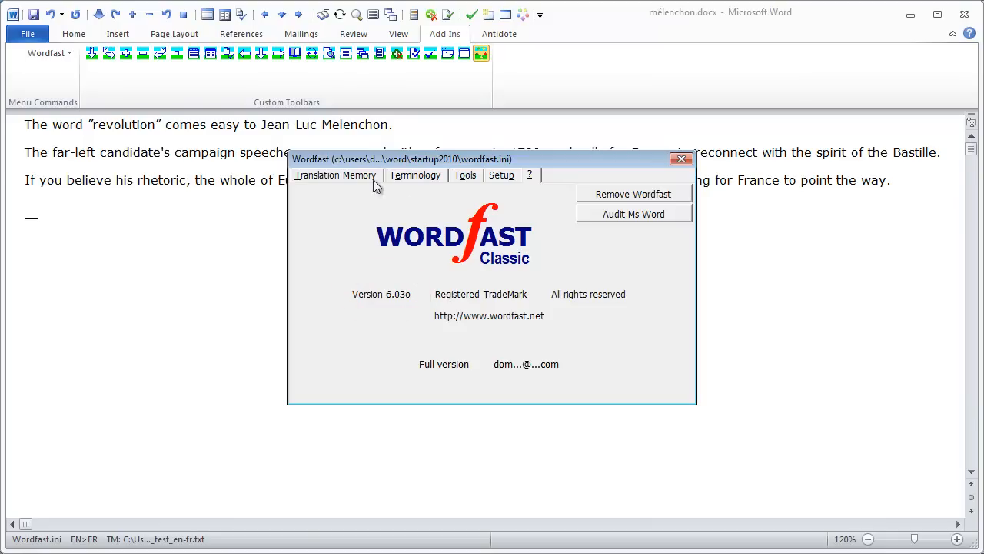
pyautogui.click(346, 177)
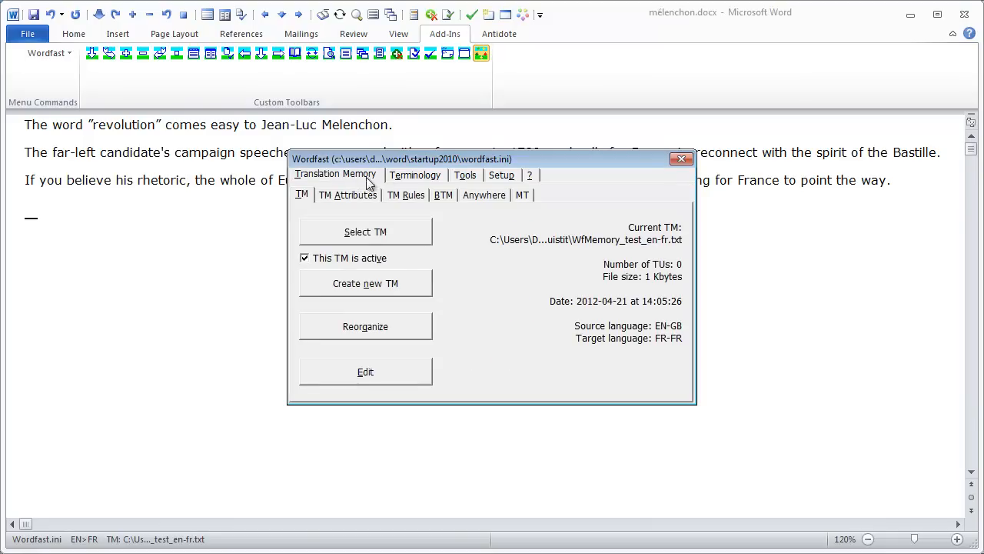
pyautogui.click(524, 195)
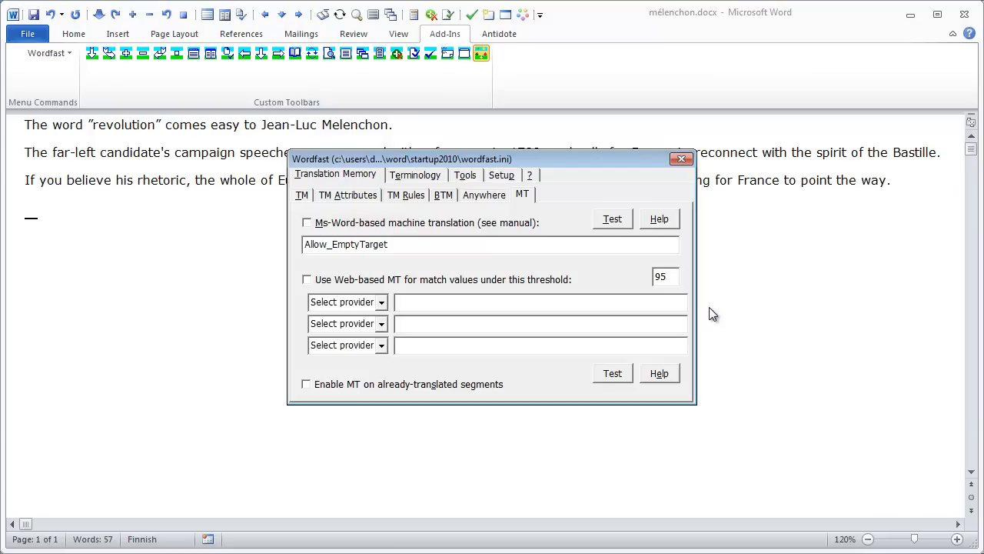
# Set the three web MT providers to Google, Microsoft and iTranslate4.eu.
pyautogui.click(382, 304)
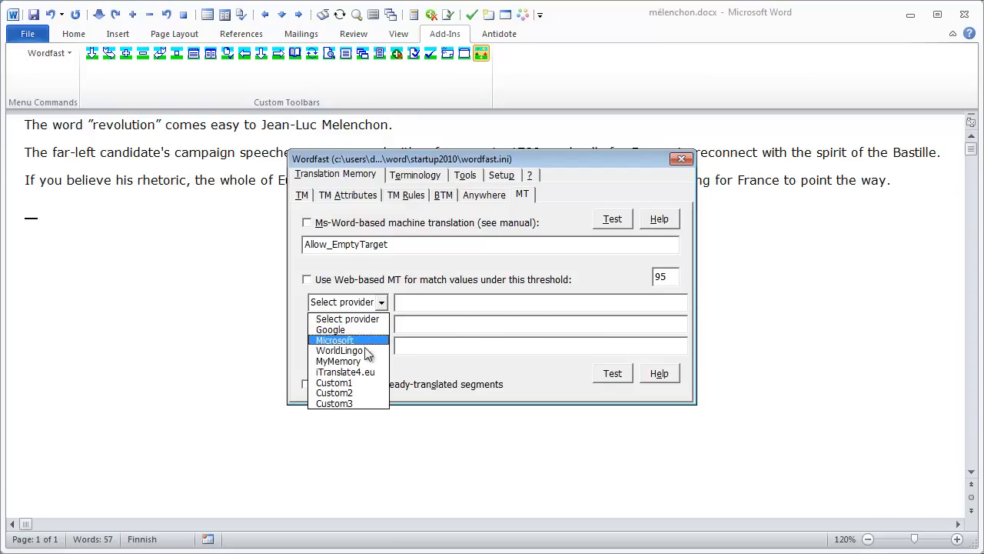
pyautogui.click(359, 331)
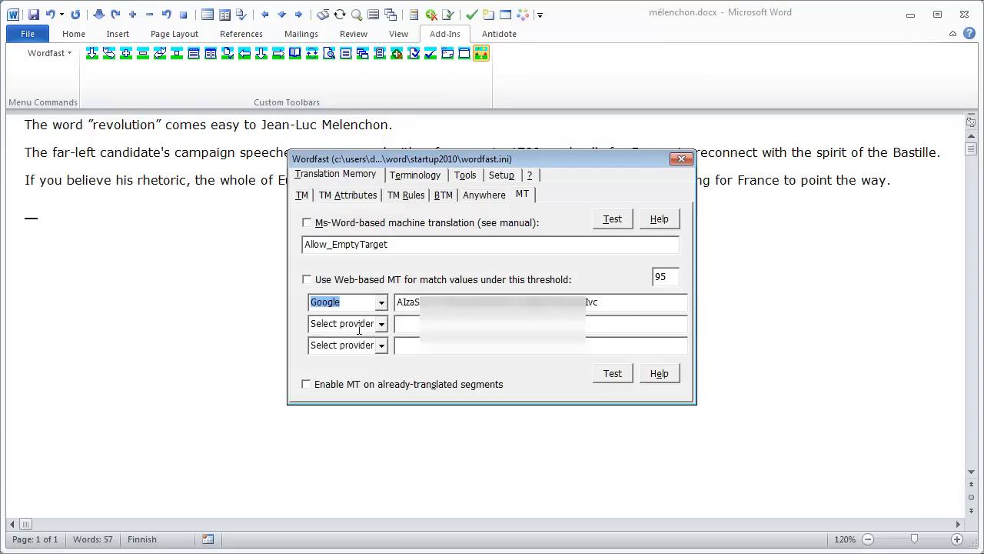
pyautogui.click(382, 324)
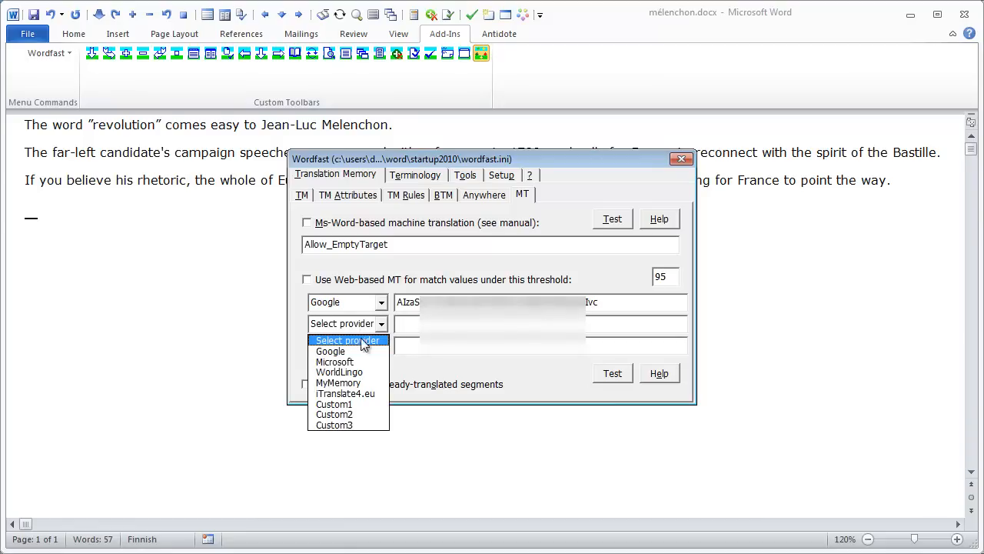
pyautogui.click(346, 364)
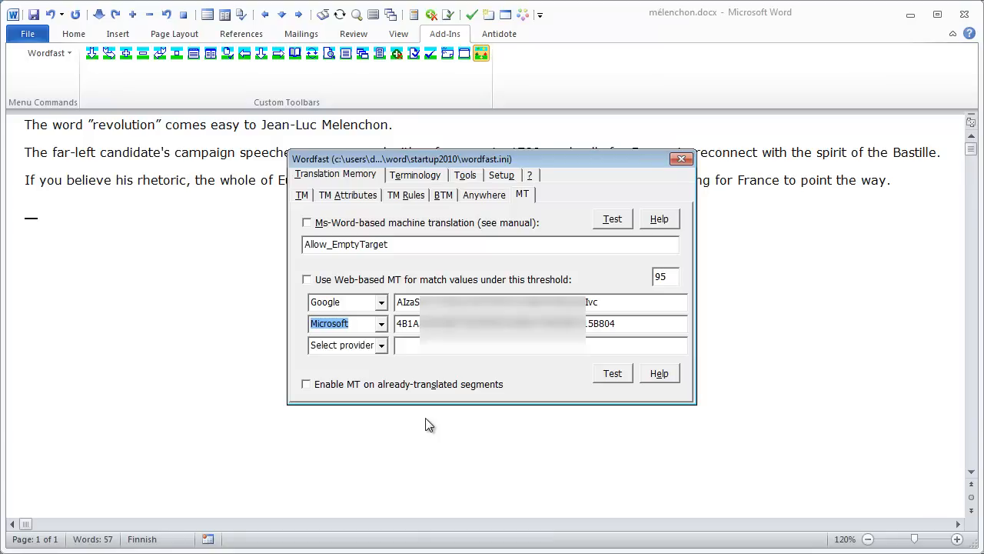
pyautogui.click(380, 345)
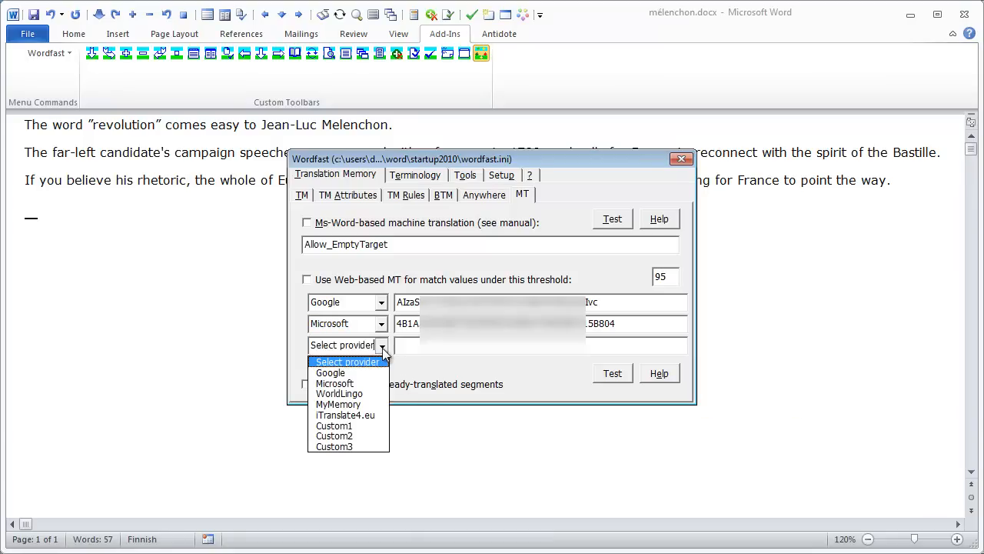
pyautogui.click(345, 416)
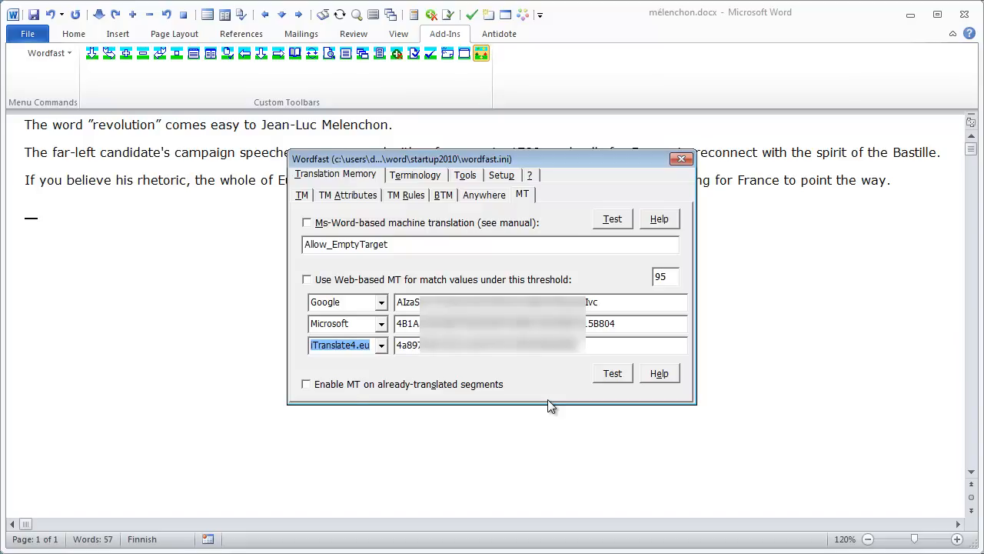
# Check the AutoComplete setup options, then close Wordfast and save the settings to Wordfast.ini.
pyautogui.click(503, 178)
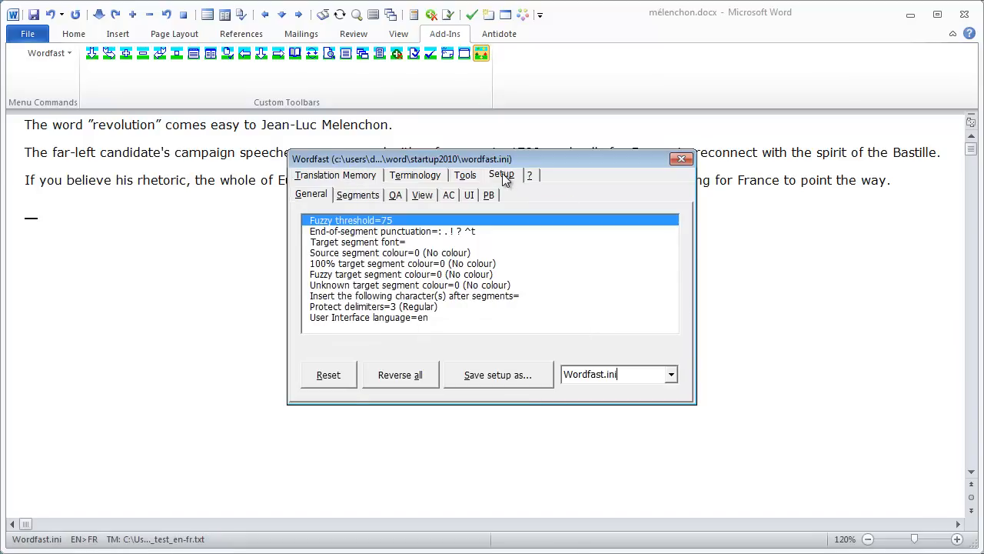
pyautogui.click(453, 196)
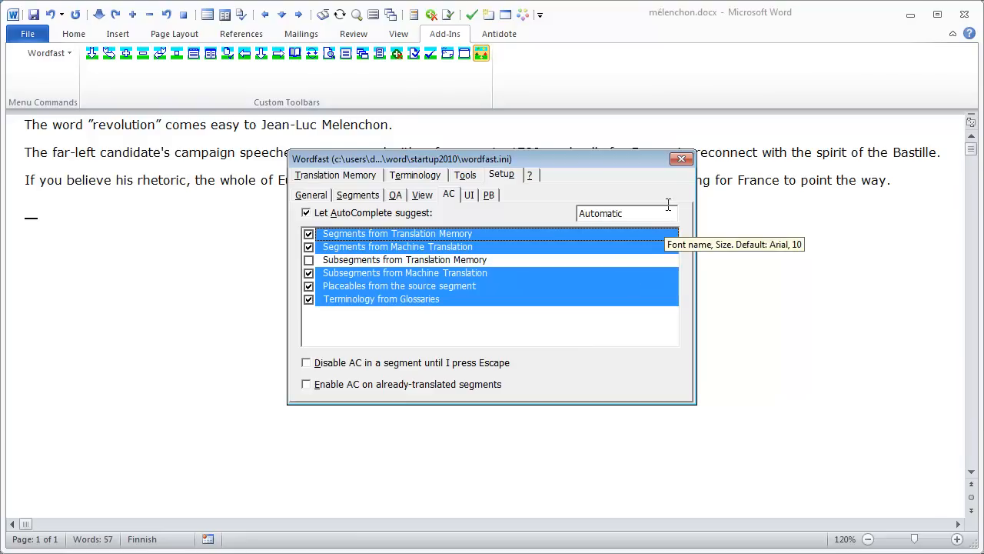
pyautogui.click(681, 159)
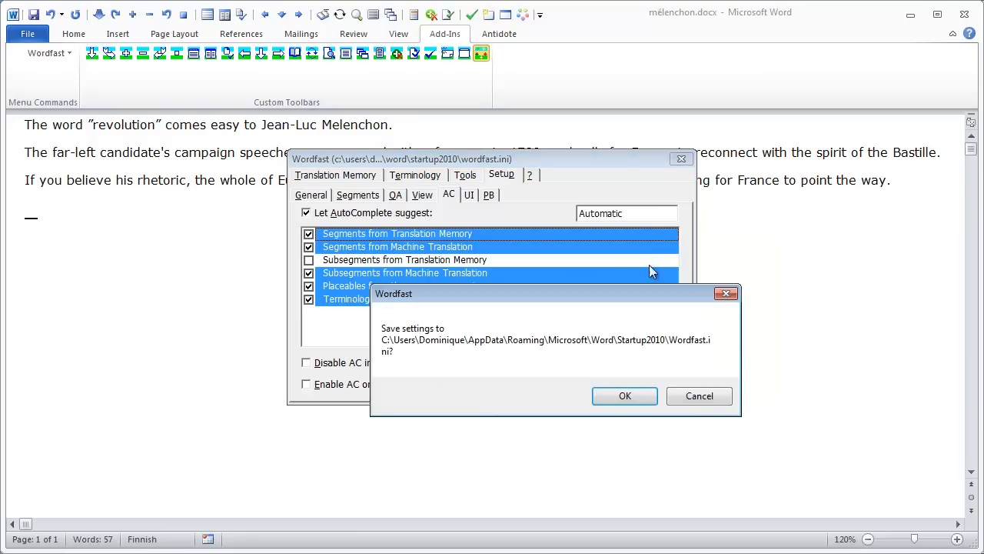
pyautogui.click(627, 393)
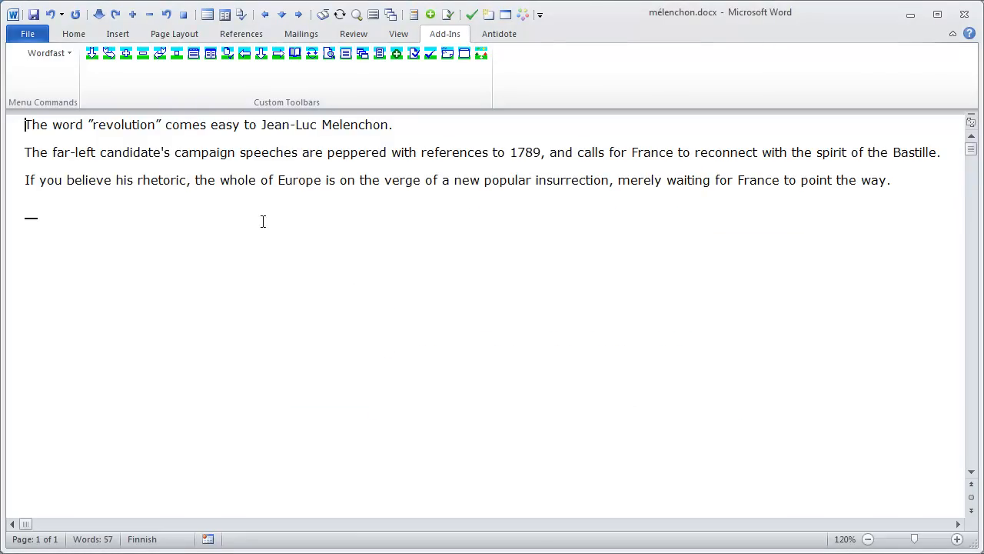
# Open the first segment, compare the four machine translation suggestions, and insert the Google (GT) one.
pyautogui.click(92, 53)
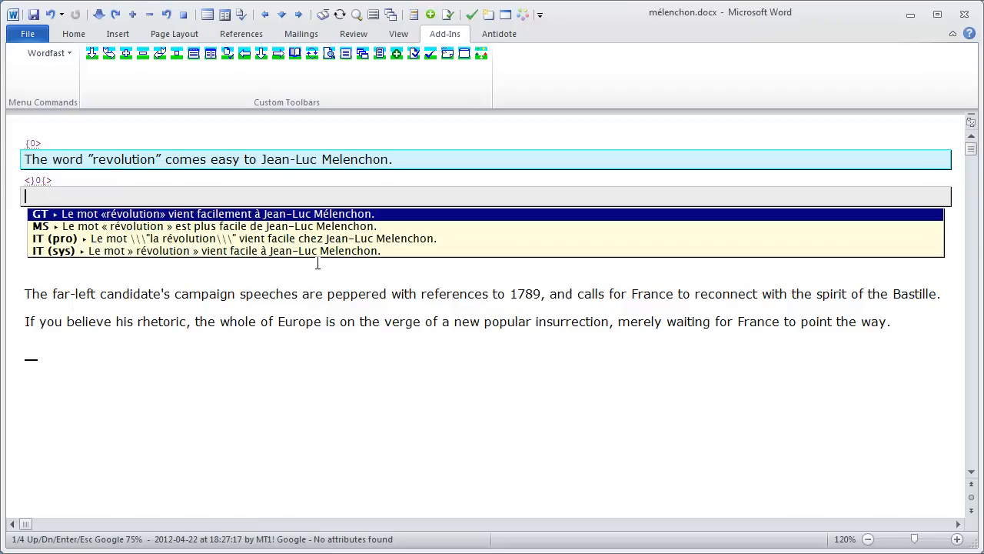
pyautogui.press('Down')
pyautogui.press('Down')
pyautogui.press('Down')
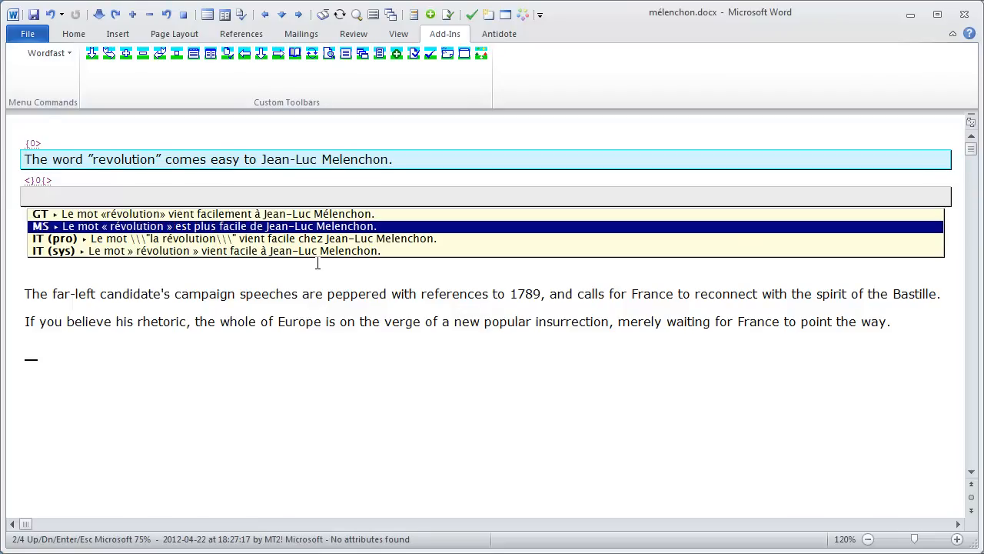
pyautogui.press('Up')
pyautogui.press('Up')
pyautogui.press('Up')
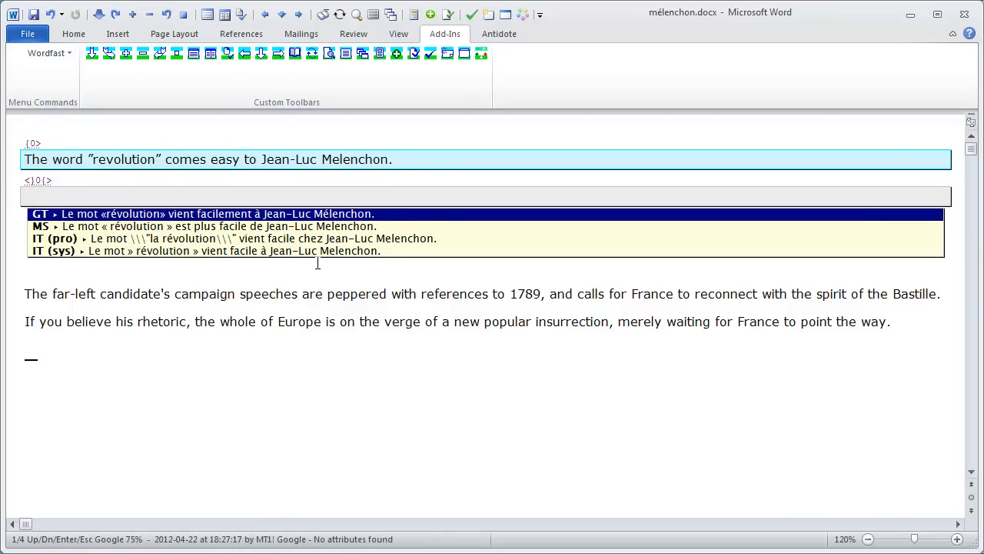
pyautogui.press('Return')
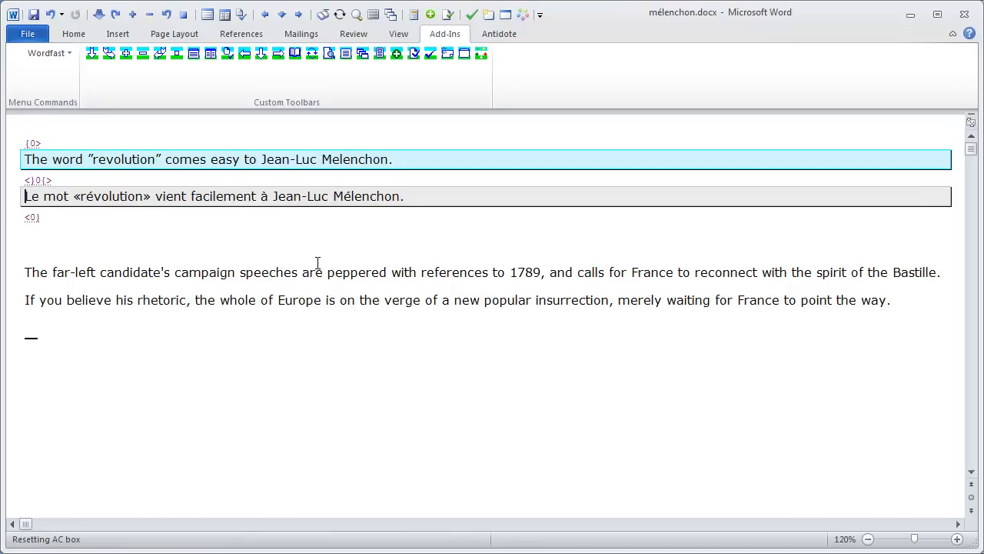
# Move to the second segment, insert the Google (GT) suggestion, and edit its opening to read "Les discours".
pyautogui.hotkey('alt', 'Down')
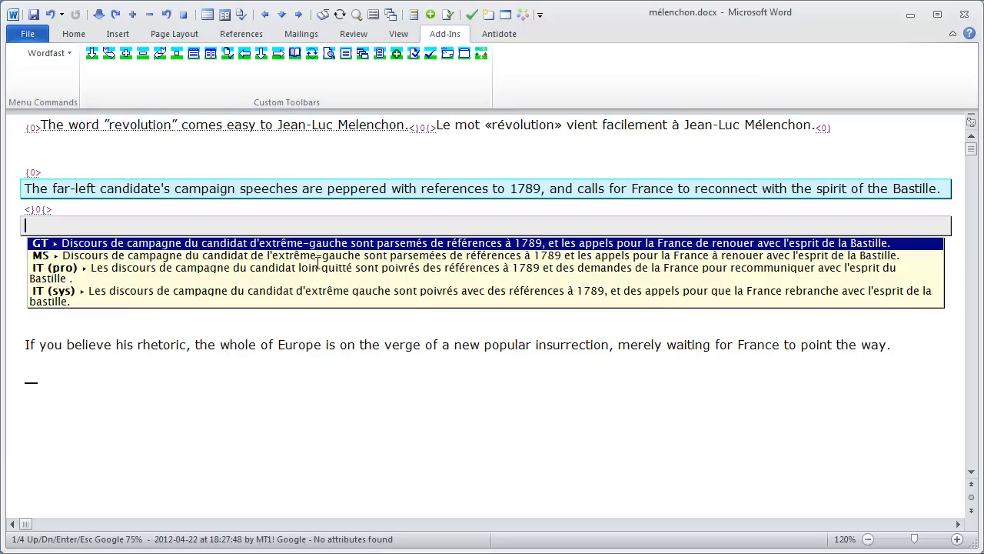
pyautogui.press('Down')
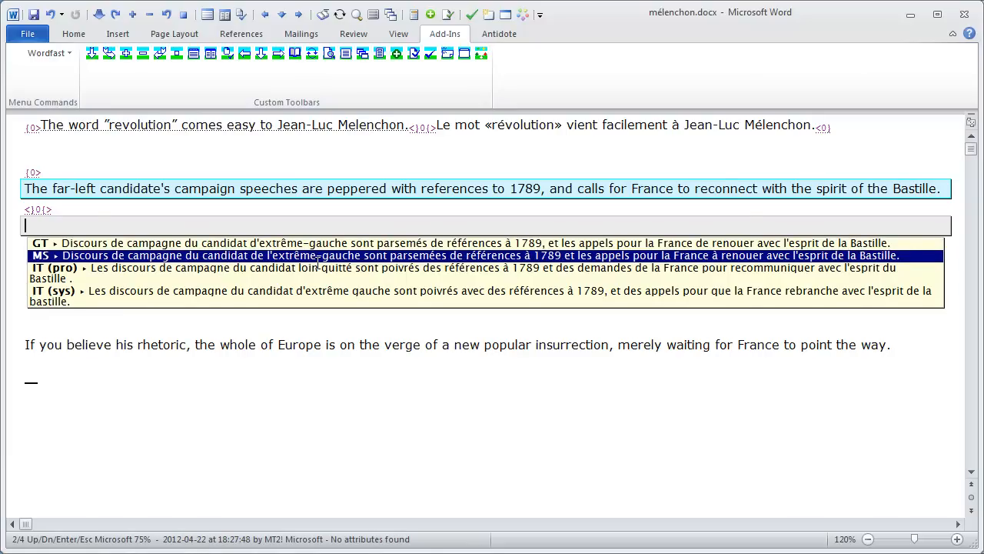
pyautogui.press('Down')
pyautogui.press('Down')
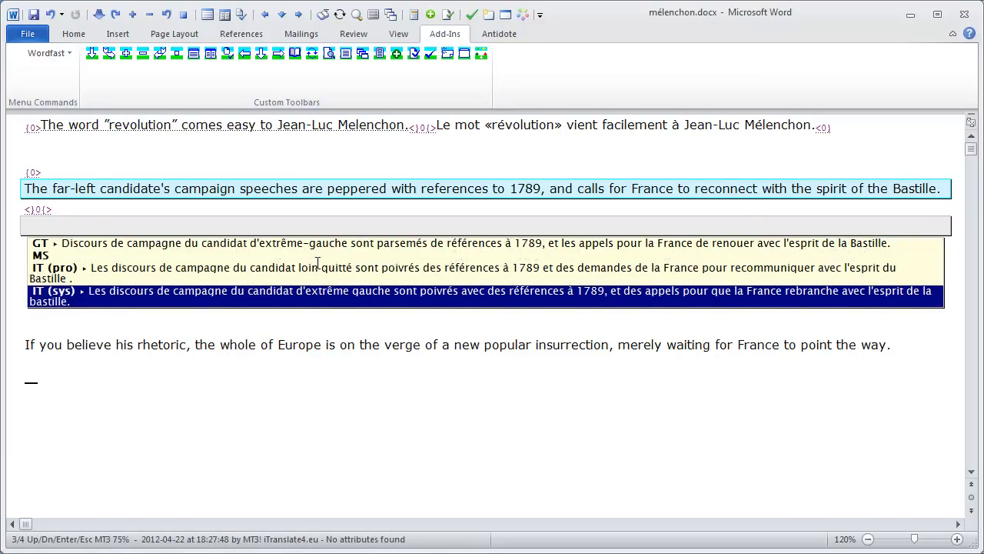
pyautogui.press('Up')
pyautogui.press('Up')
pyautogui.press('Up')
pyautogui.press('Down')
pyautogui.press('Down')
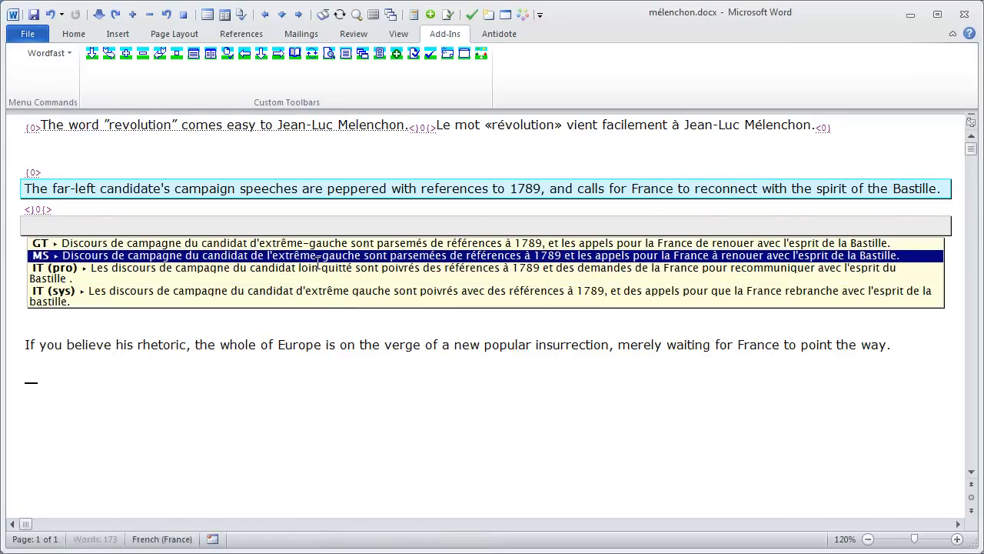
pyautogui.press('Up')
pyautogui.press('Up')
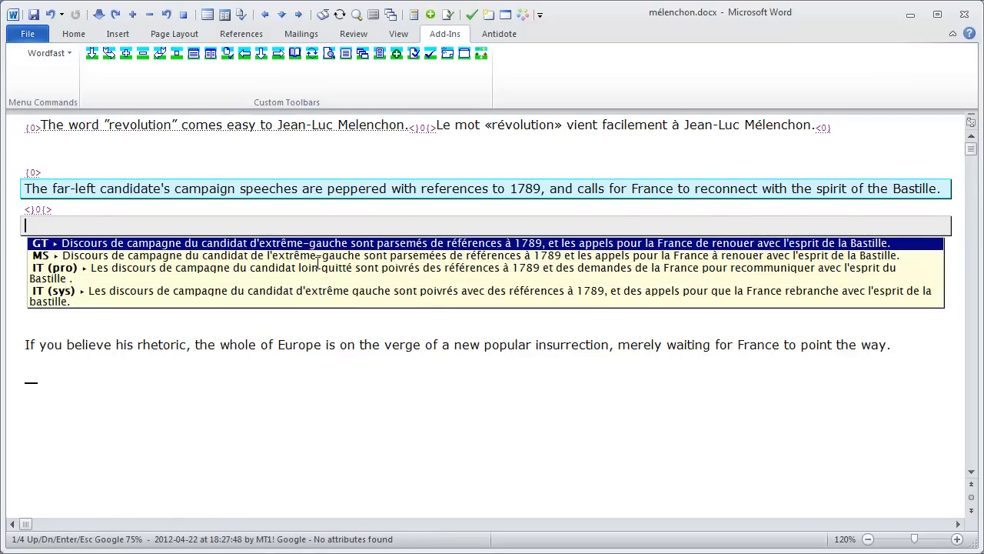
pyautogui.press('Return')
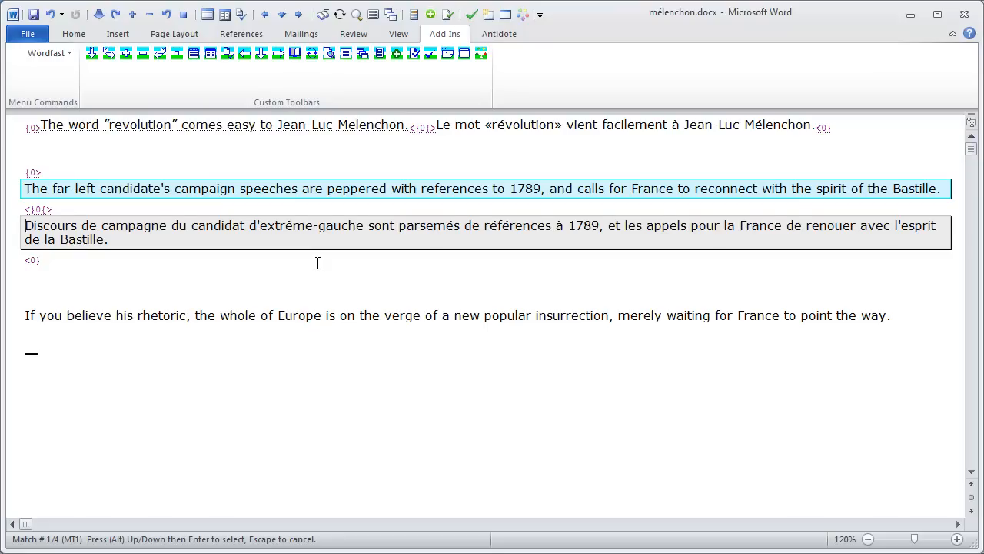
pyautogui.write('Les d')
pyautogui.press('Delete')
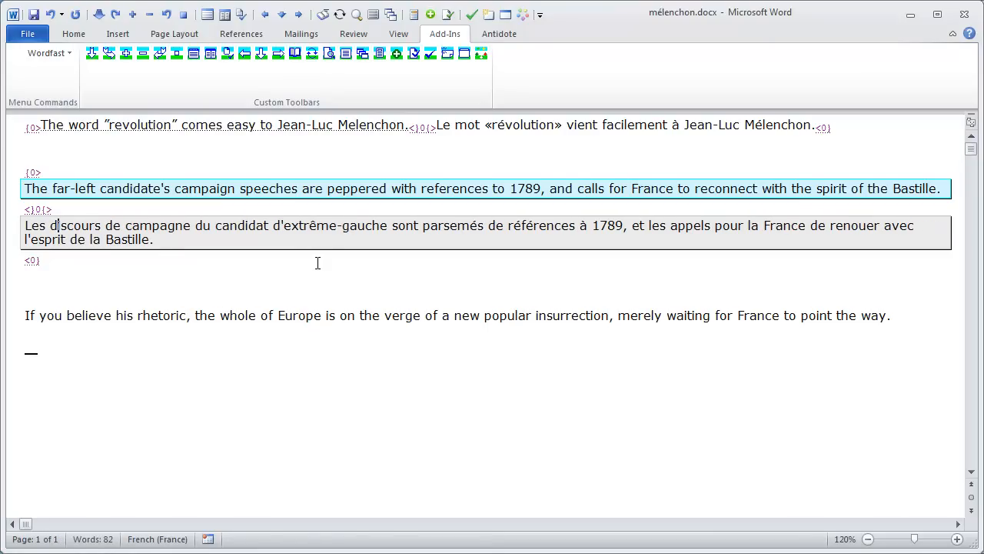
# Close the segment, open the third one, and compare its four machine translation suggestions.
pyautogui.hotkey('alt', 'Down')
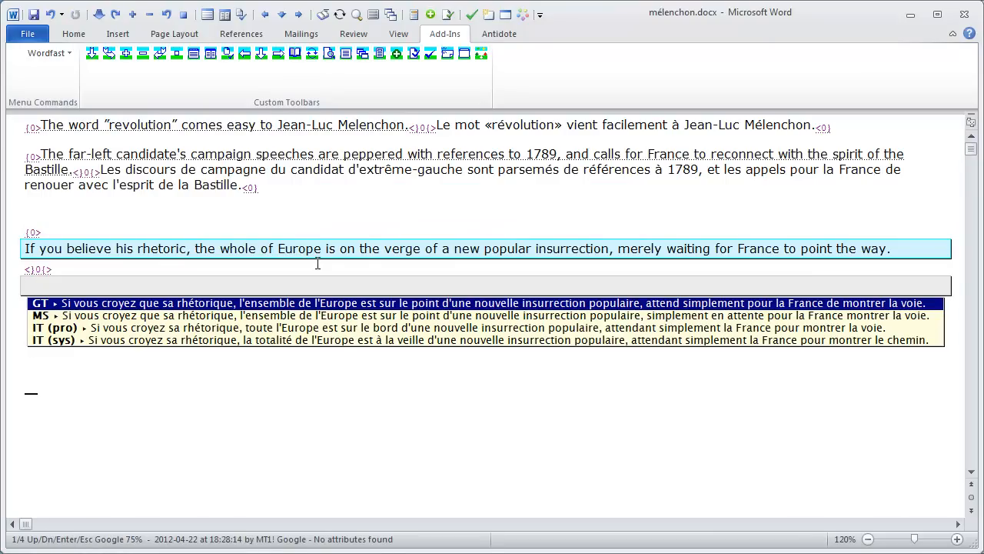
pyautogui.press('Down')
pyautogui.press('Down')
pyautogui.press('Down')
pyautogui.press('Up')
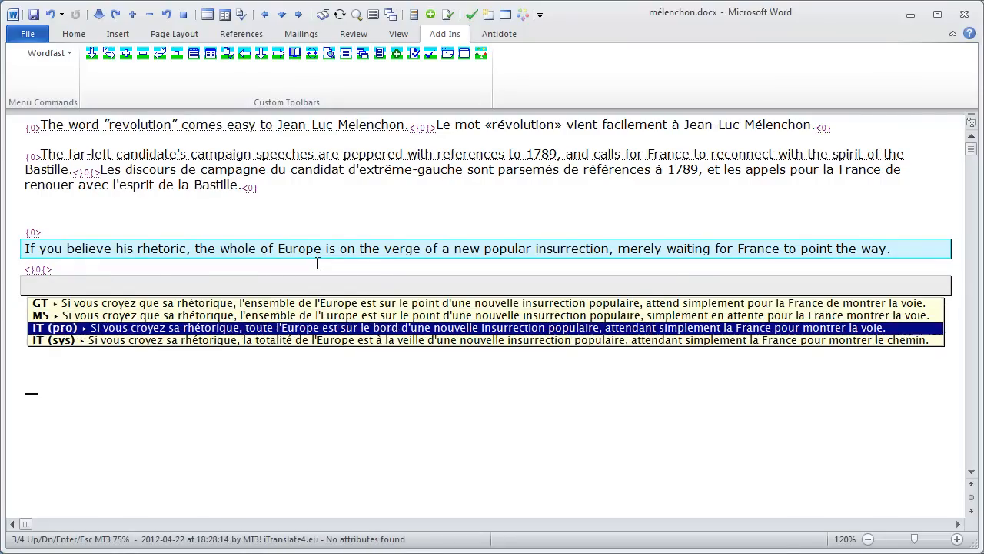
pyautogui.press('Up')
pyautogui.press('Up')
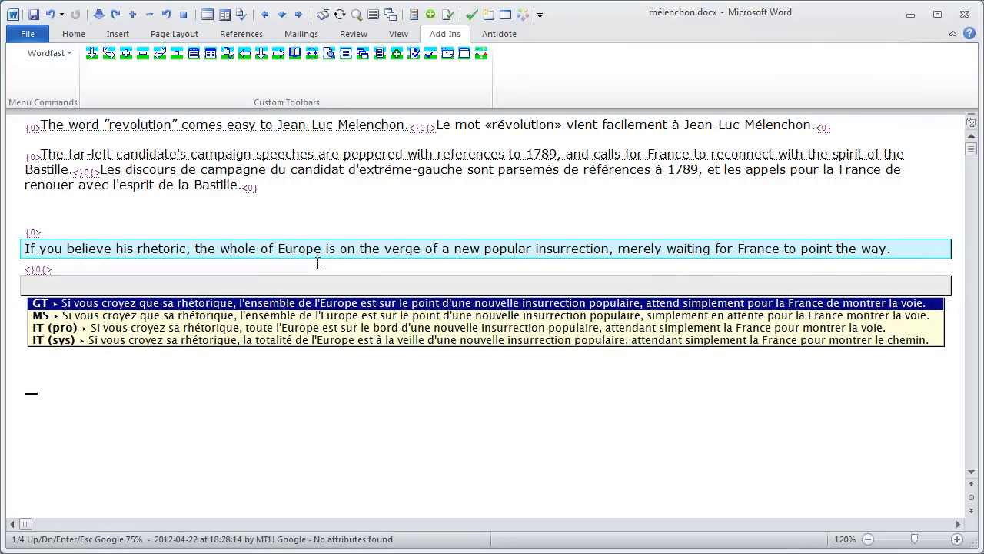